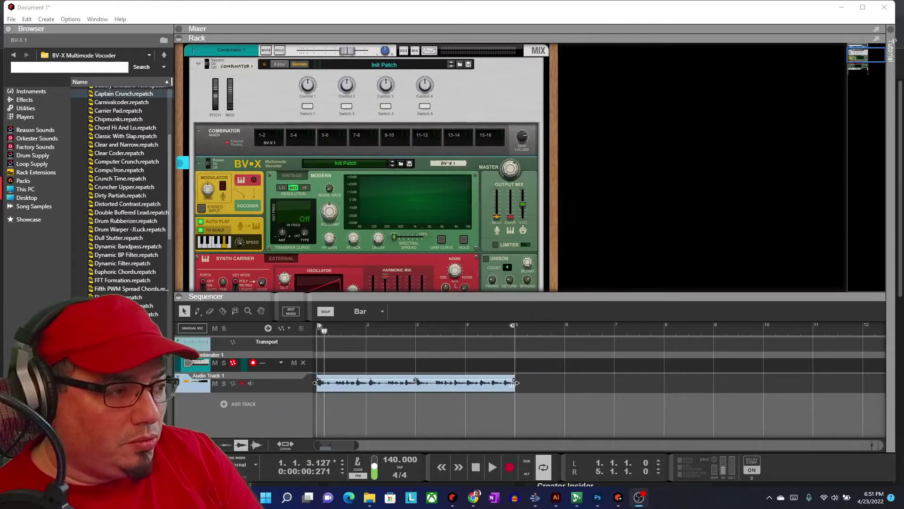
Lower the rack/sequencer divider and scroll down until the entire BV-X vocoder panel is visible.
drag(369, 293, 369, 358)
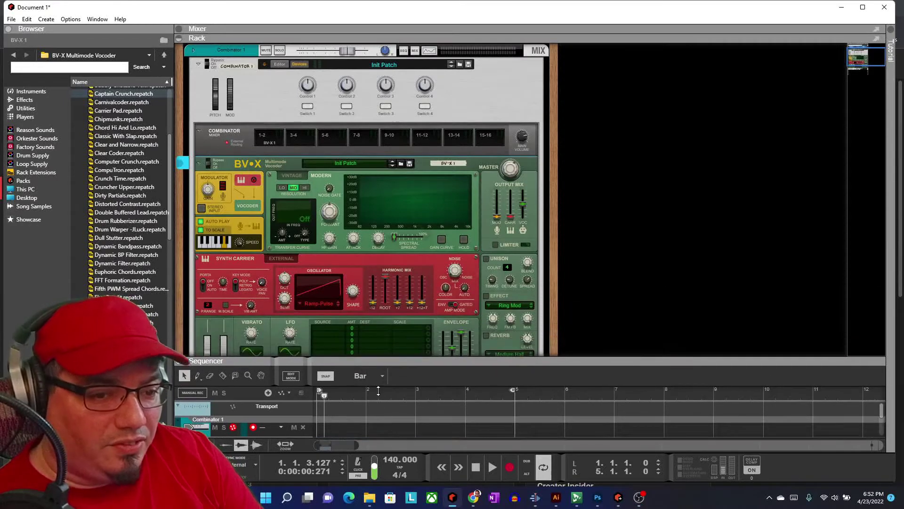
scroll(474, 282, down, 2)
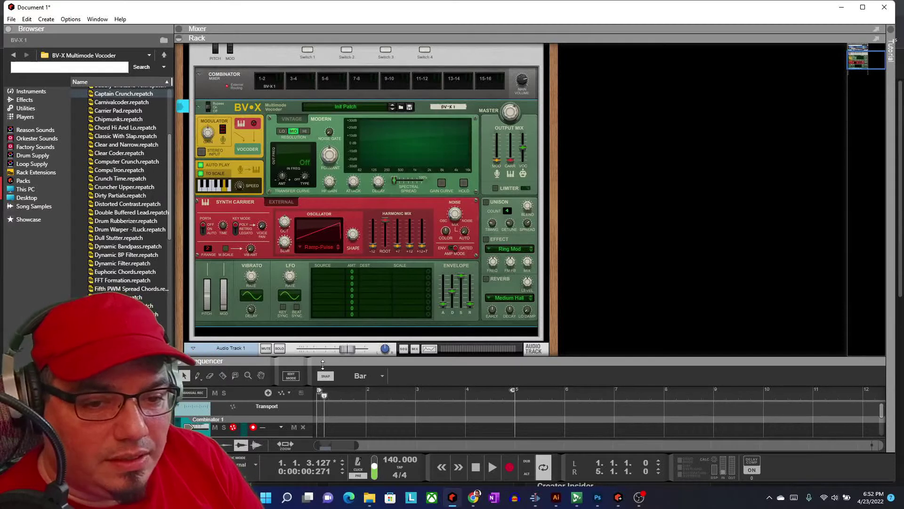
drag(325, 361, 325, 209)
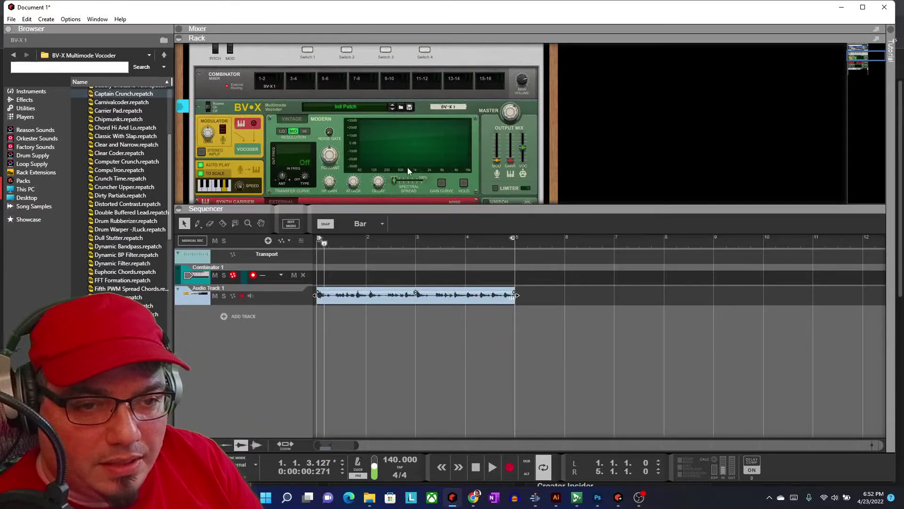
click(207, 106)
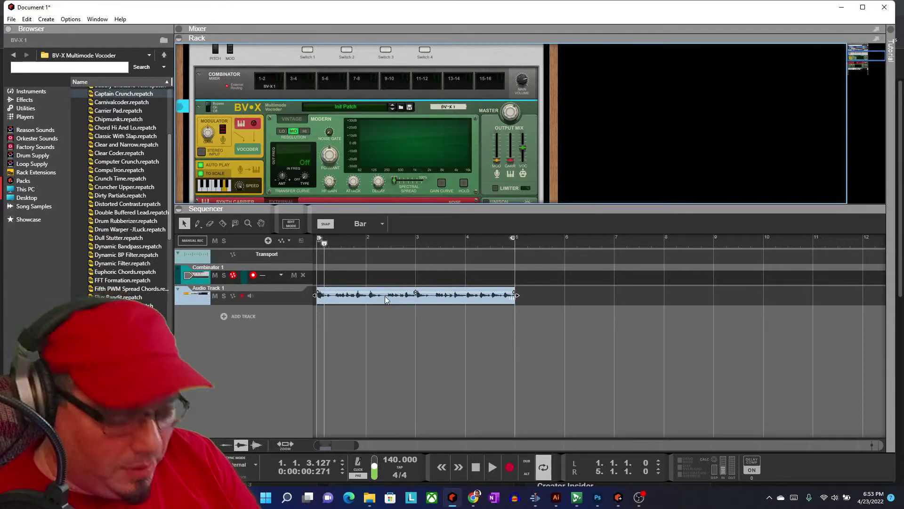
key(space)
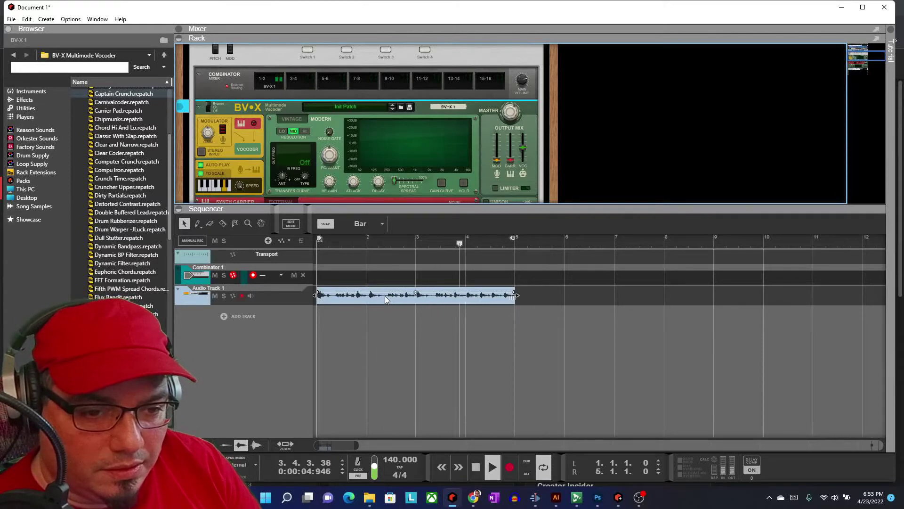
key(space)
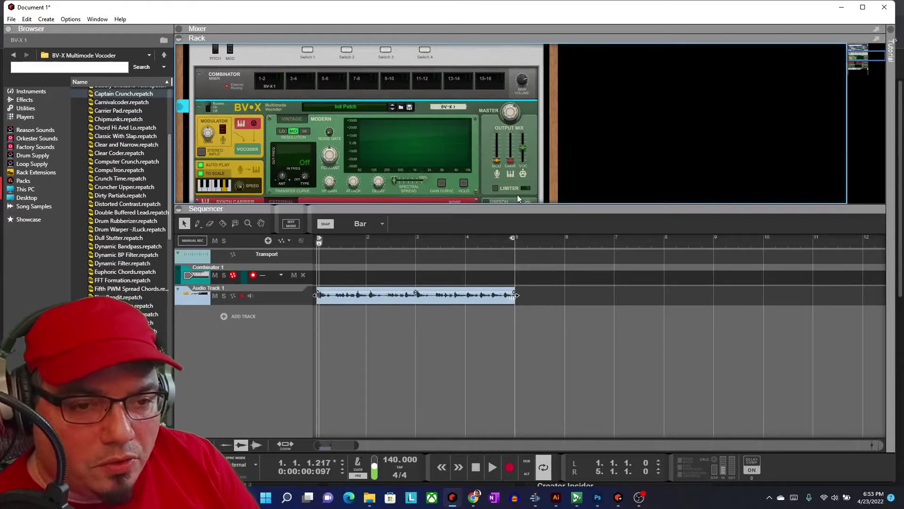
drag(515, 207, 526, 351)
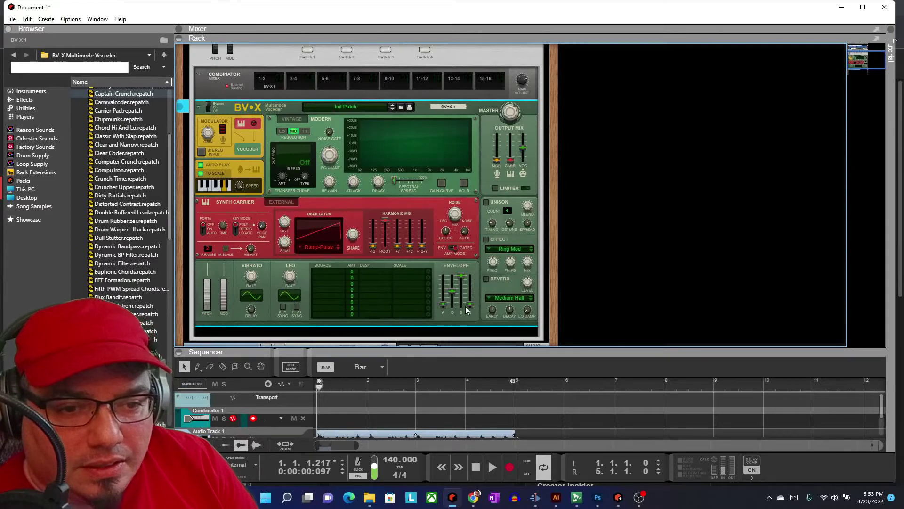
scroll(467, 310, down, 3)
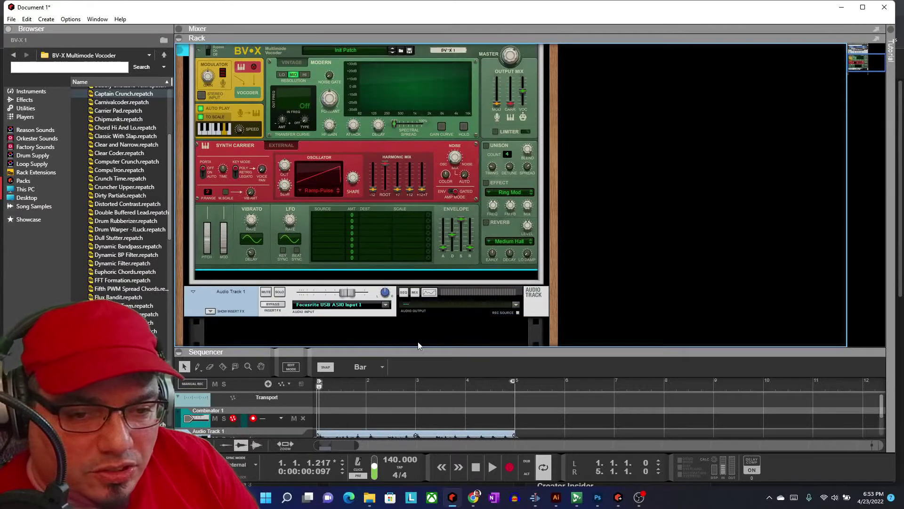
Scroll up to reveal Audio Track 1, then play and stop the vocal through the vocoder.
scroll(330, 248, up, 2)
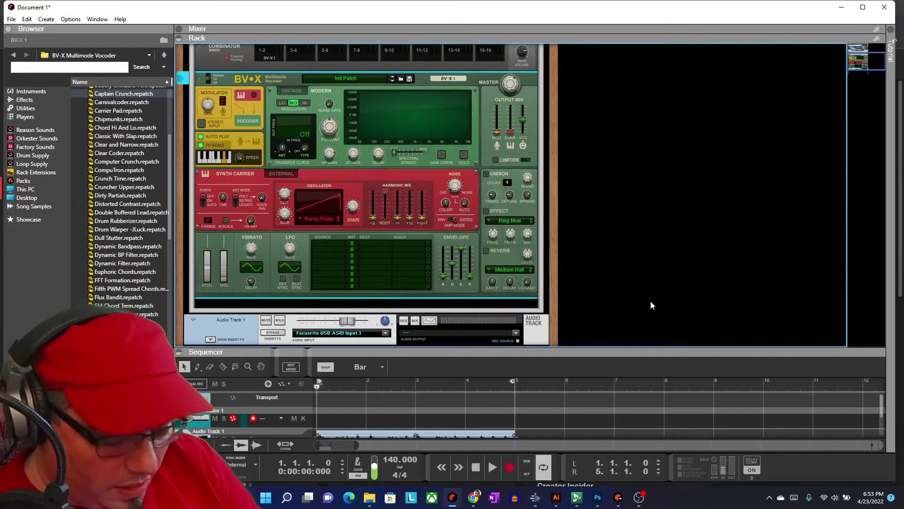
key(space)
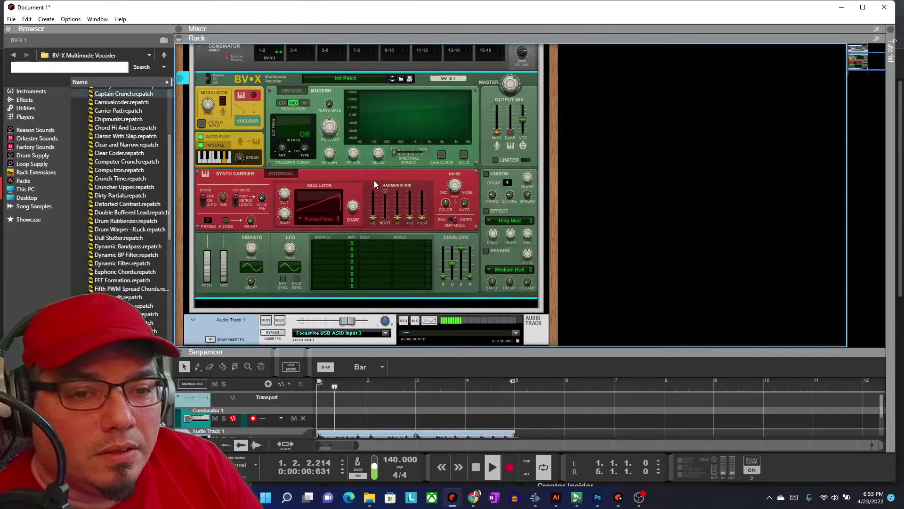
key(space)
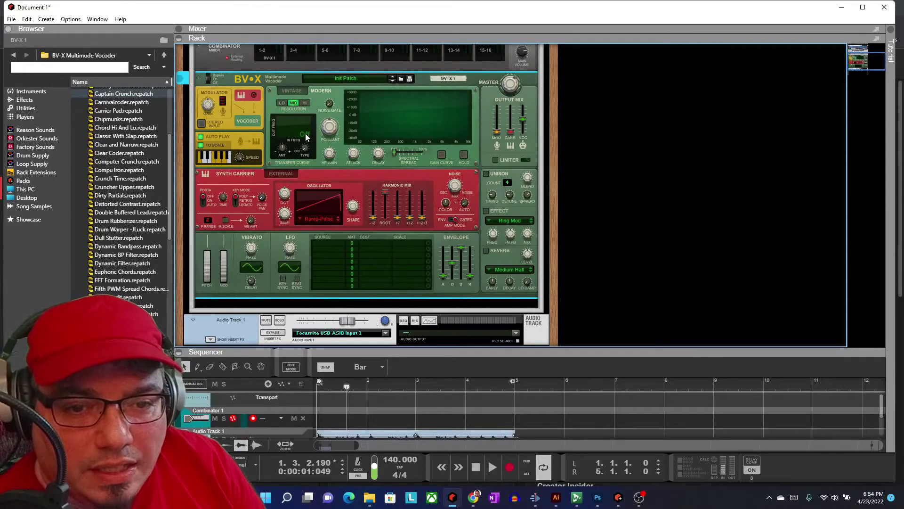
Try Vintage then return the BV-X to Modern mode, with transfer curve type 6 and formant -11.62.
click(293, 91)
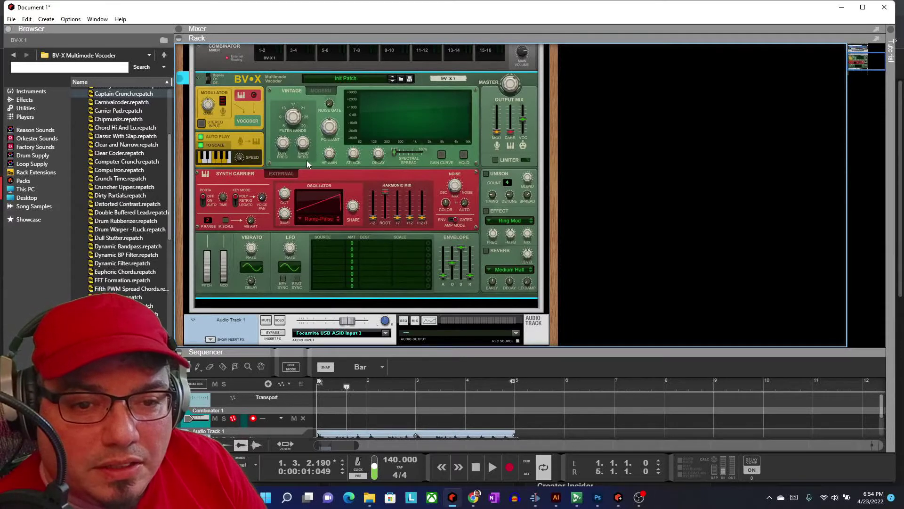
click(321, 90)
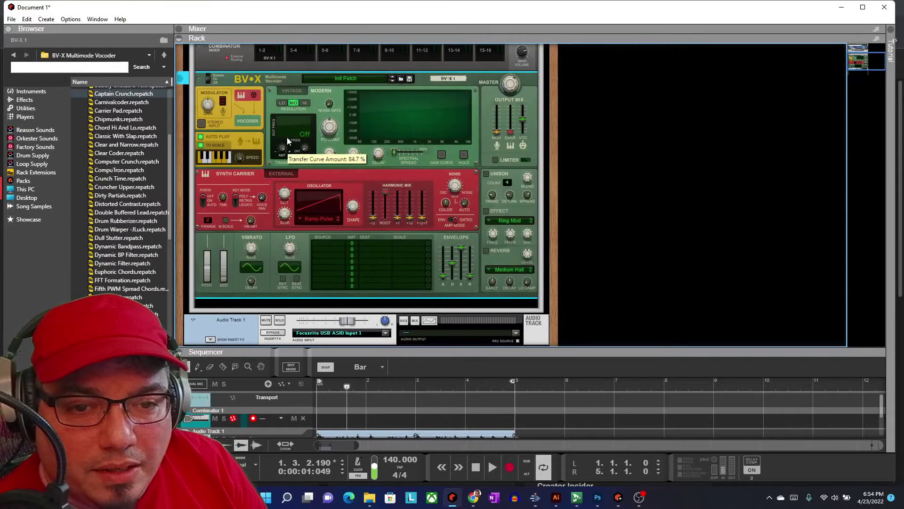
mouse_move(313, 128)
mouse_down()
mouse_move(312, 105)
mouse_move(311, 130)
mouse_up()
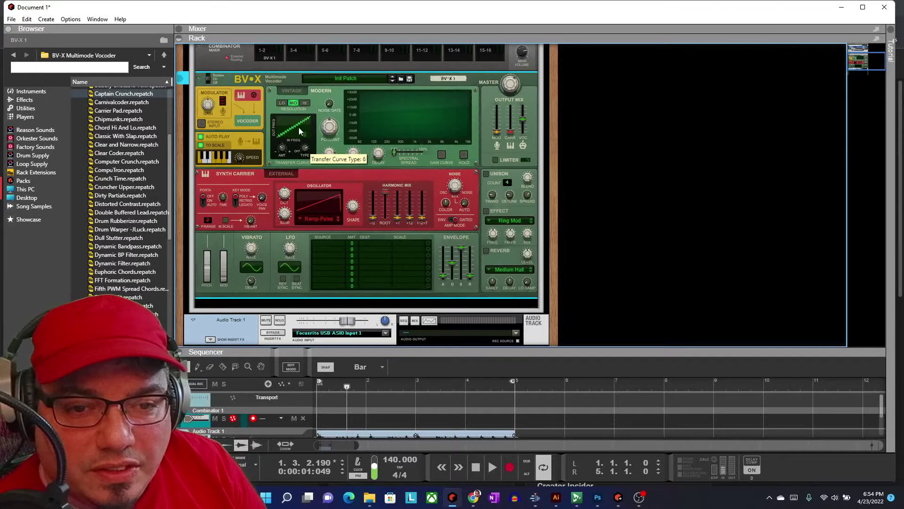
drag(306, 151, 307, 140)
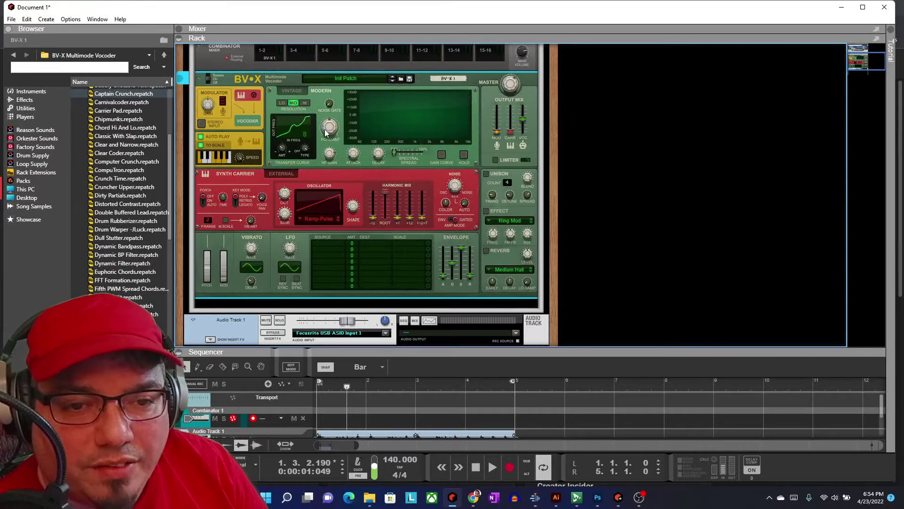
mouse_move(334, 132)
mouse_down()
mouse_move(336, 153)
mouse_move(339, 98)
mouse_move(339, 132)
mouse_up()
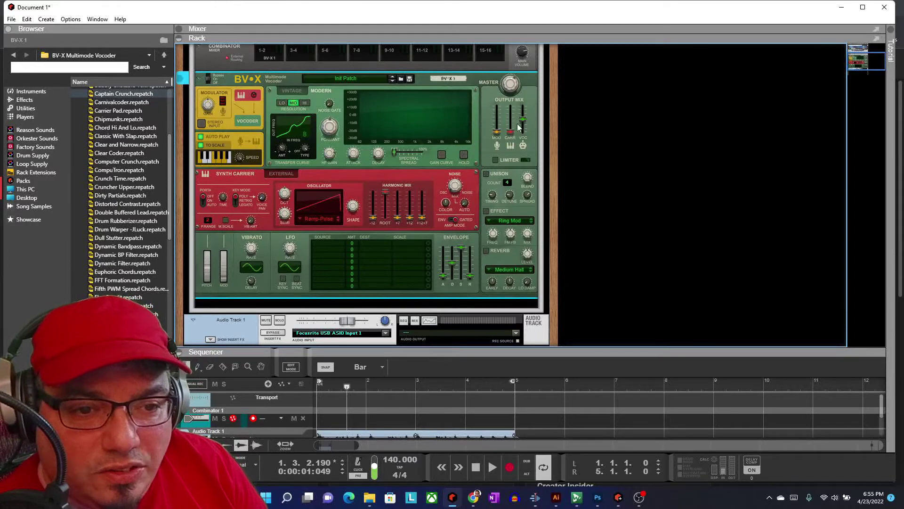
Adjust the output levels (vocoder mix 5.6 dB, carrier mix -9.6 dB), then load the AfterPunk patch.
drag(525, 123, 521, 145)
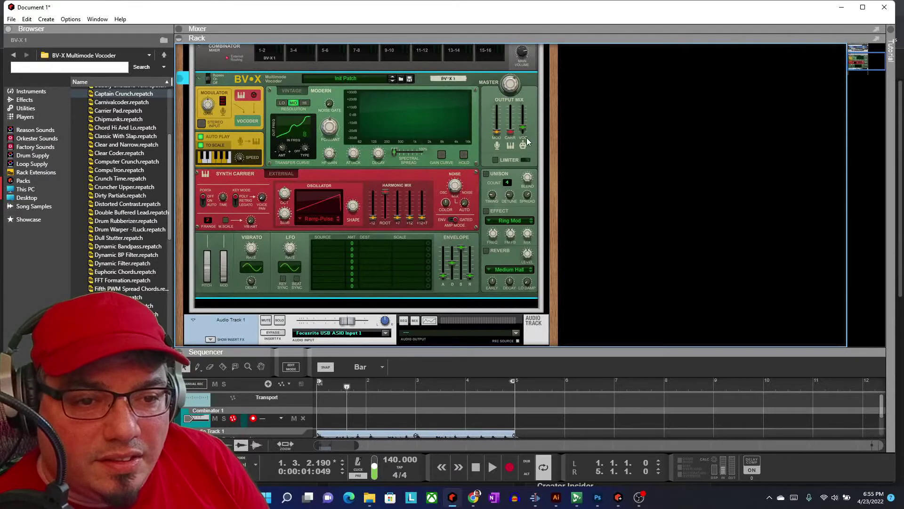
drag(527, 133, 498, 143)
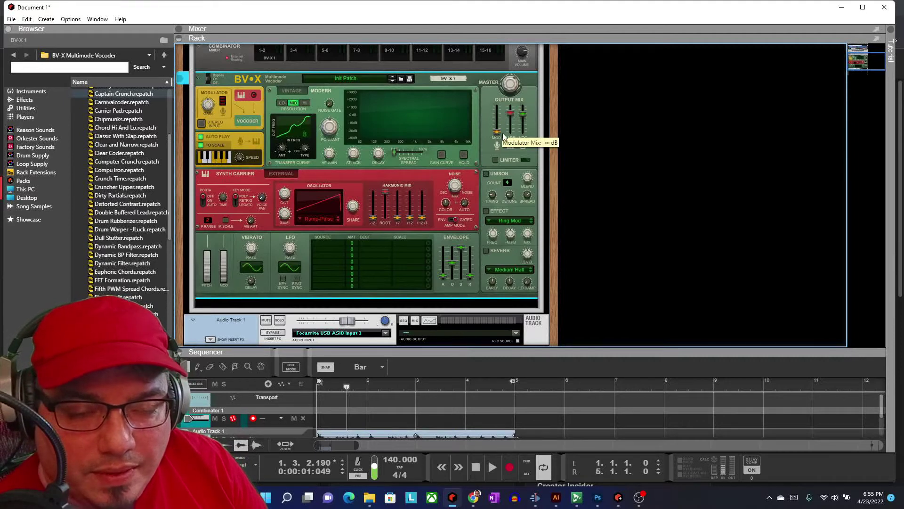
drag(517, 120, 511, 136)
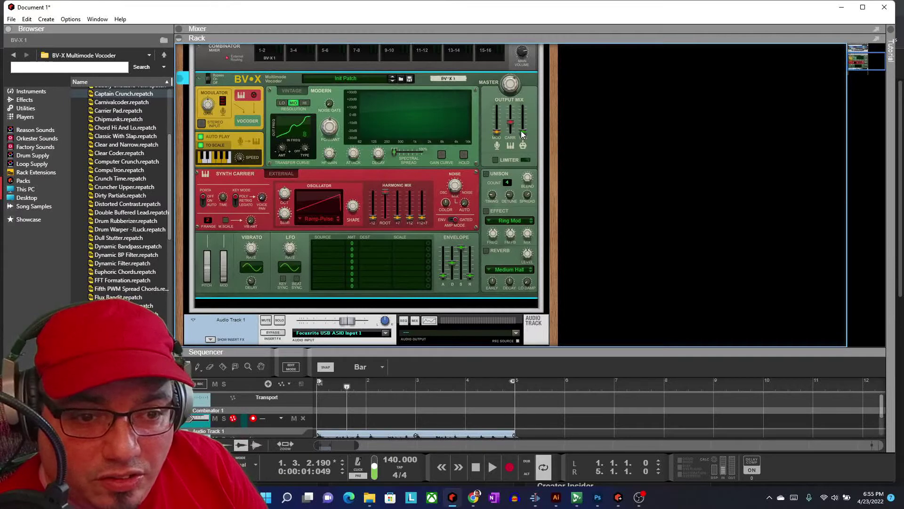
key(ctrl+z)
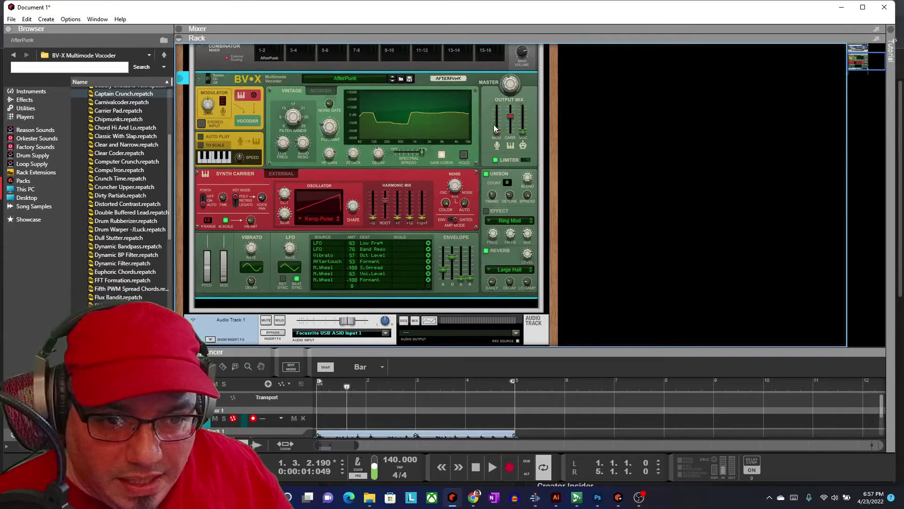
Play the vocal and raise the vocoder mix near maximum, carrier mix to -1.5 dB, and modulator mix.
key(space)
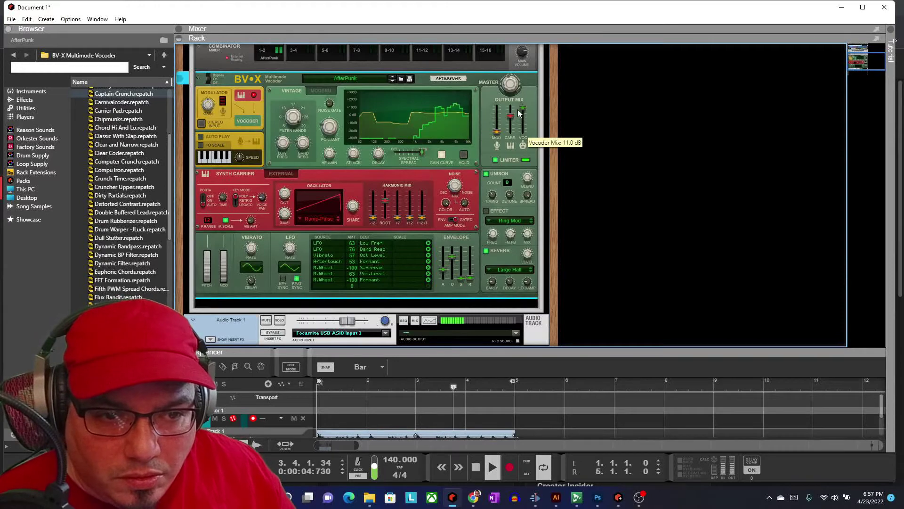
mouse_move(522, 136)
mouse_down()
mouse_move(522, 112)
mouse_move(511, 133)
mouse_up()
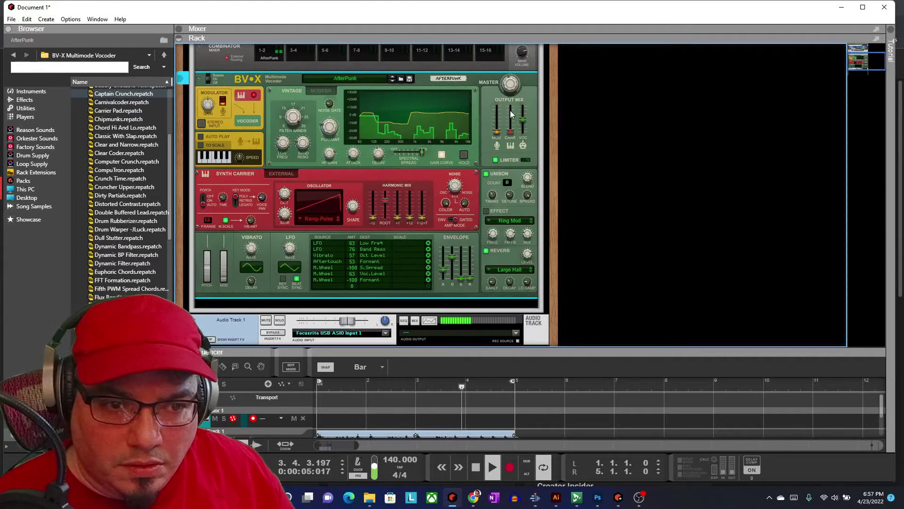
mouse_move(509, 110)
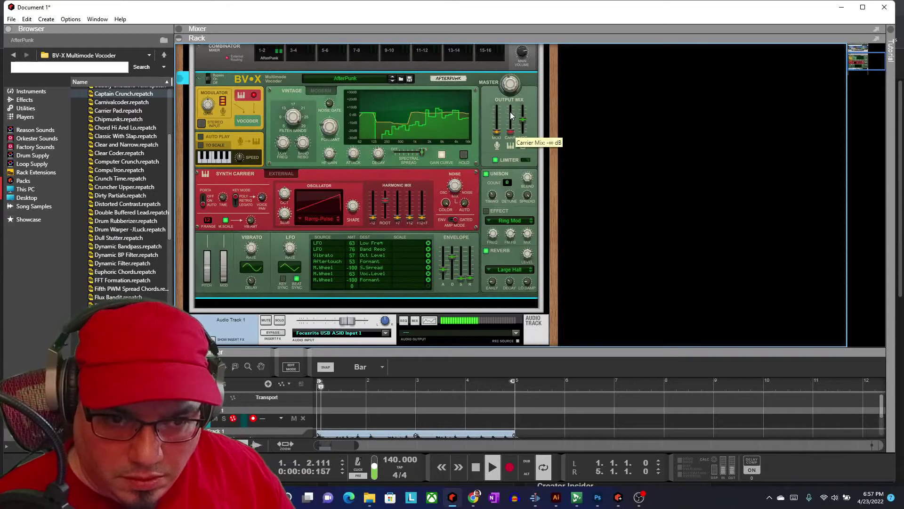
drag(510, 124, 513, 120)
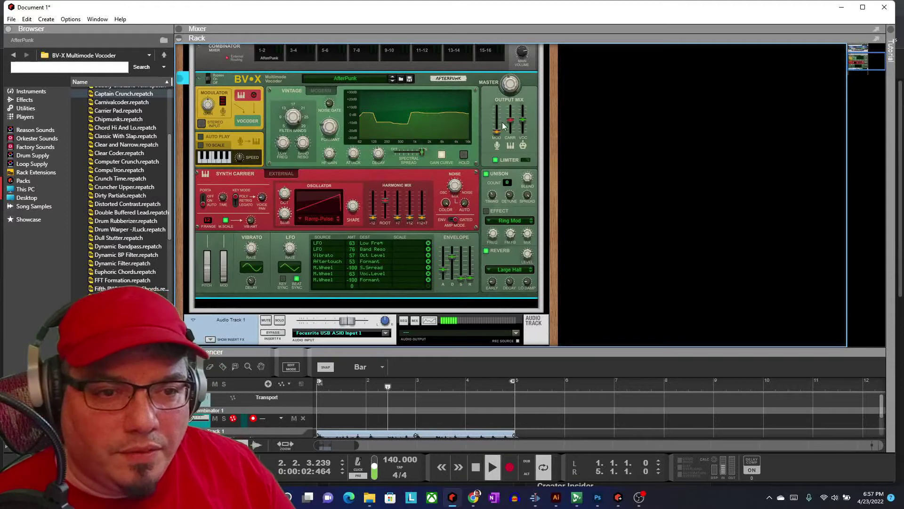
drag(497, 131, 533, 155)
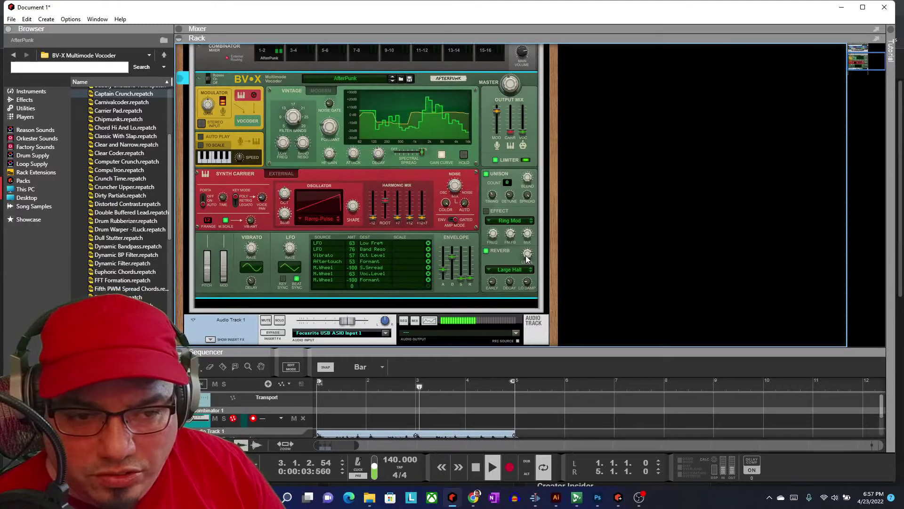
Enable the BV-X effect section, set the effect type to Comb, and restart playback from bar 1.
click(486, 210)
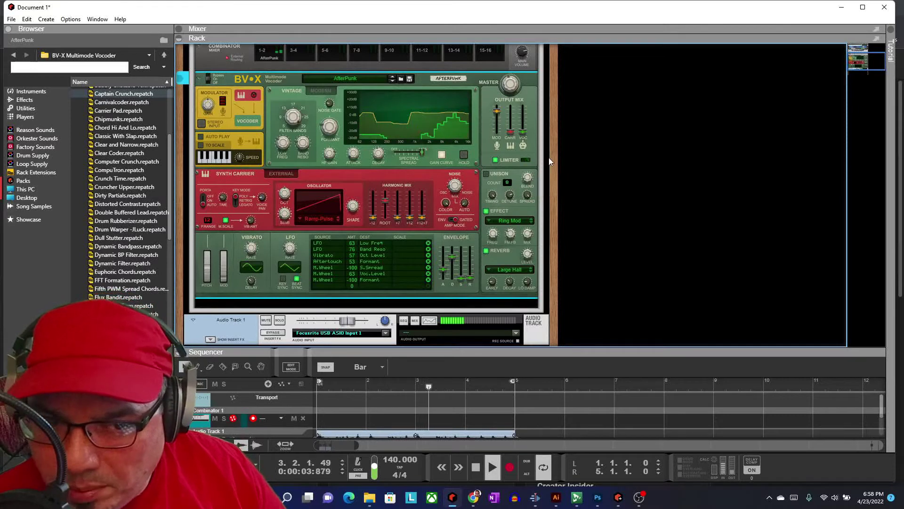
click(487, 174)
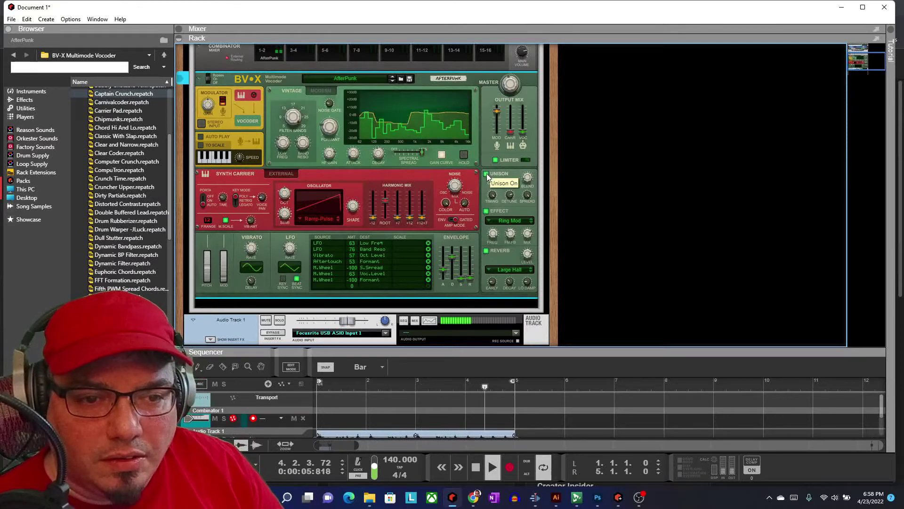
click(486, 174)
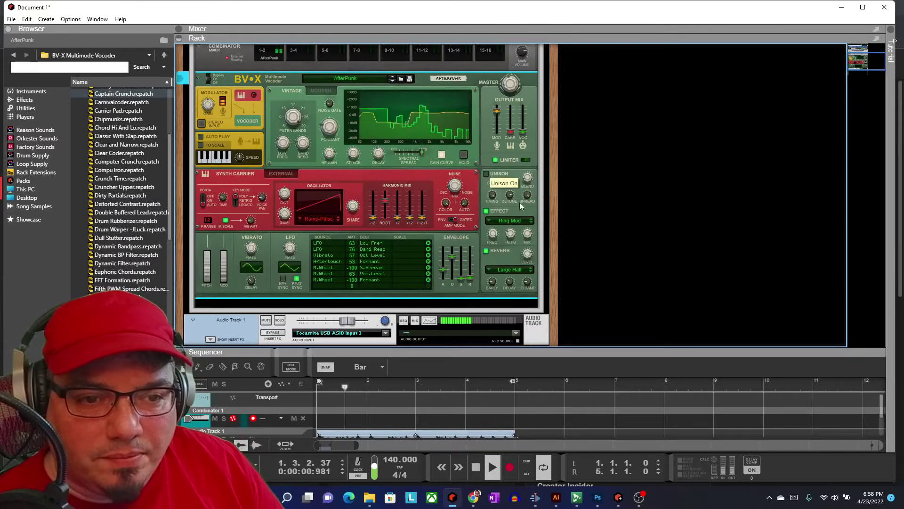
click(503, 221)
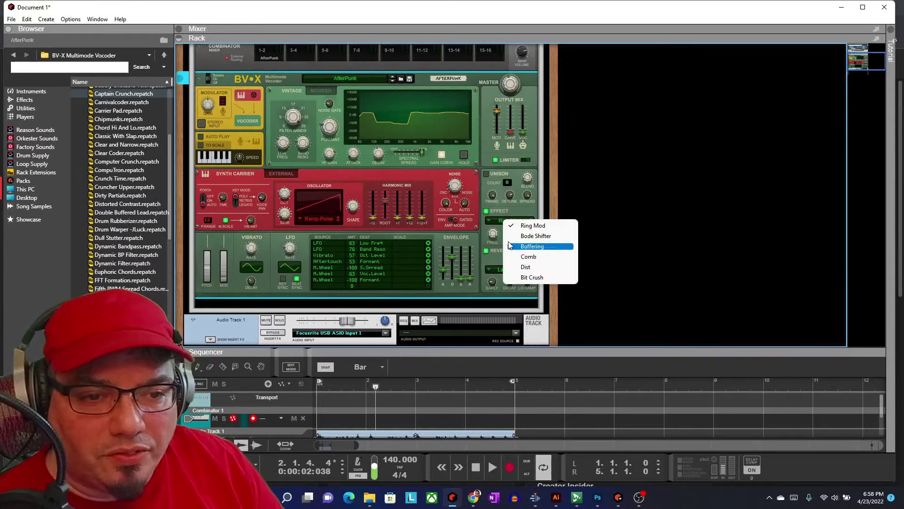
click(528, 257)
key(KP_0)
key(KP_Enter)
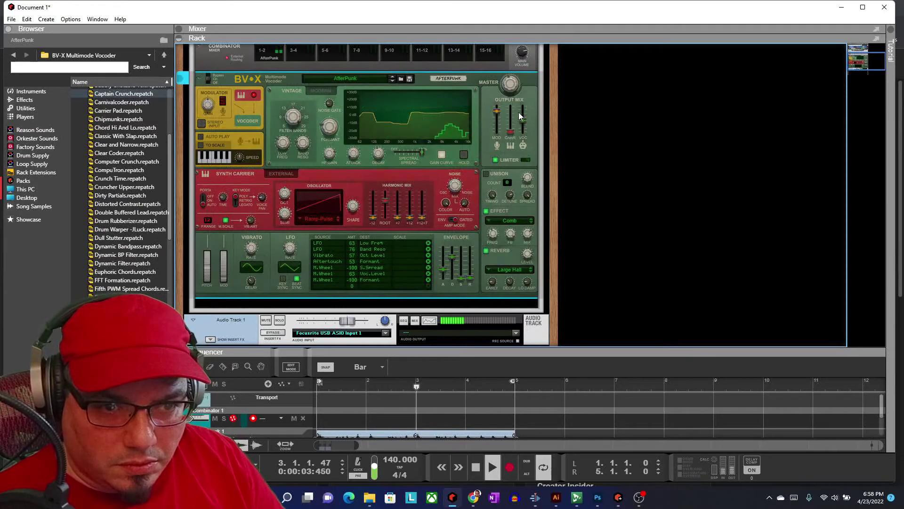
Raise the vocoder mix to about 11.3 dB and briefly try the External carrier source.
drag(519, 112, 521, 108)
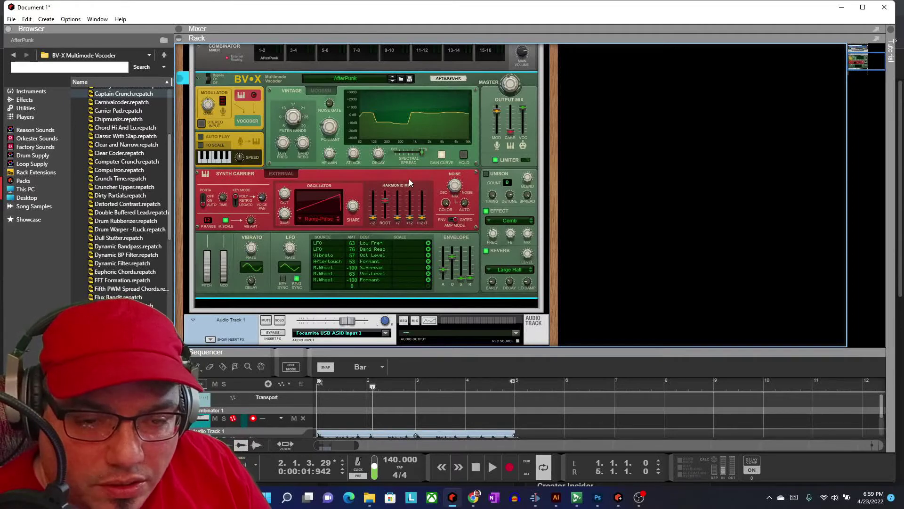
click(287, 174)
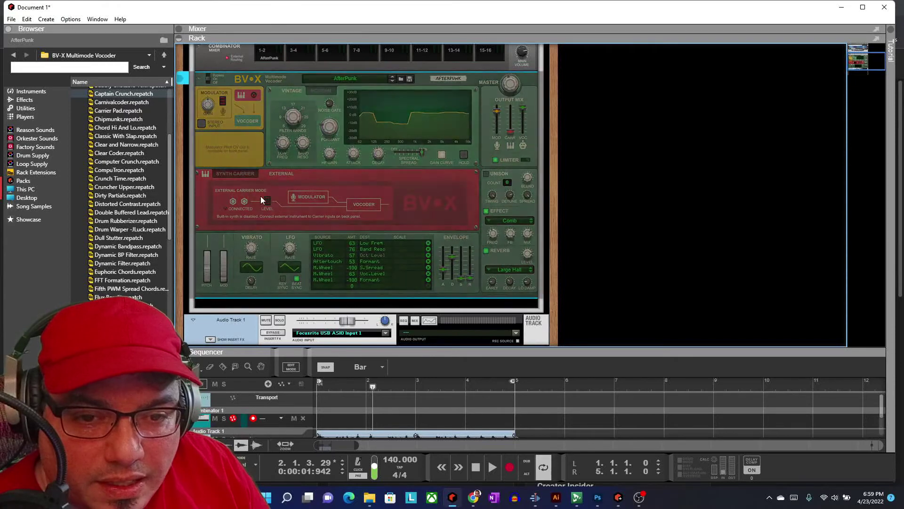
scroll(255, 188, down, 3)
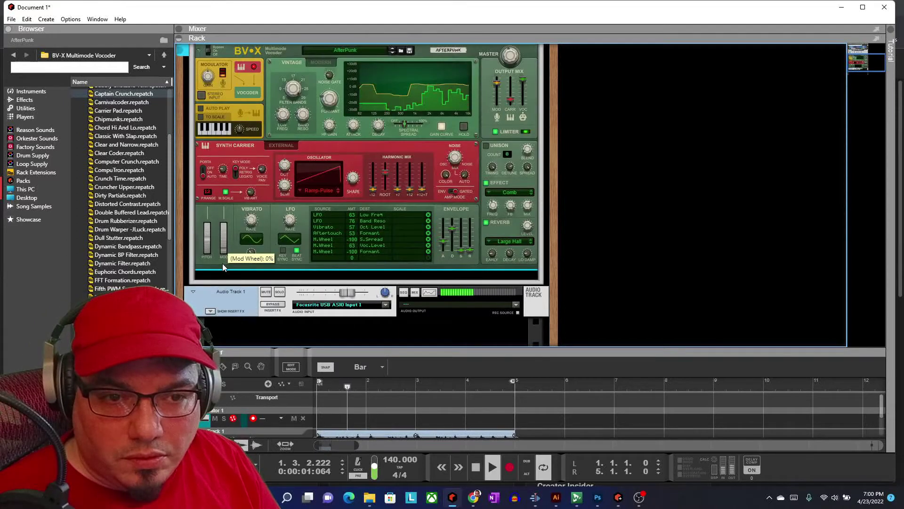
Lower the modulator mix to about -28.7 dB and push the mod wheel to 87%.
drag(223, 265, 222, 263)
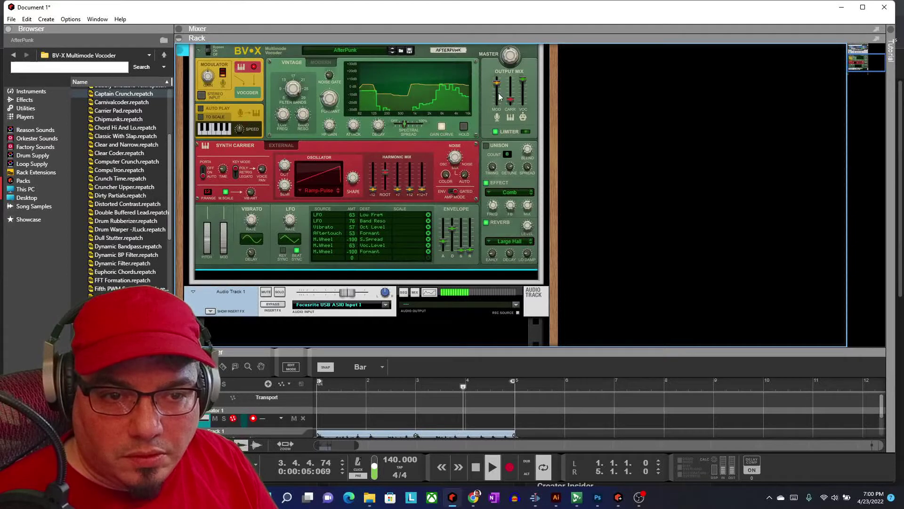
drag(497, 83, 493, 118)
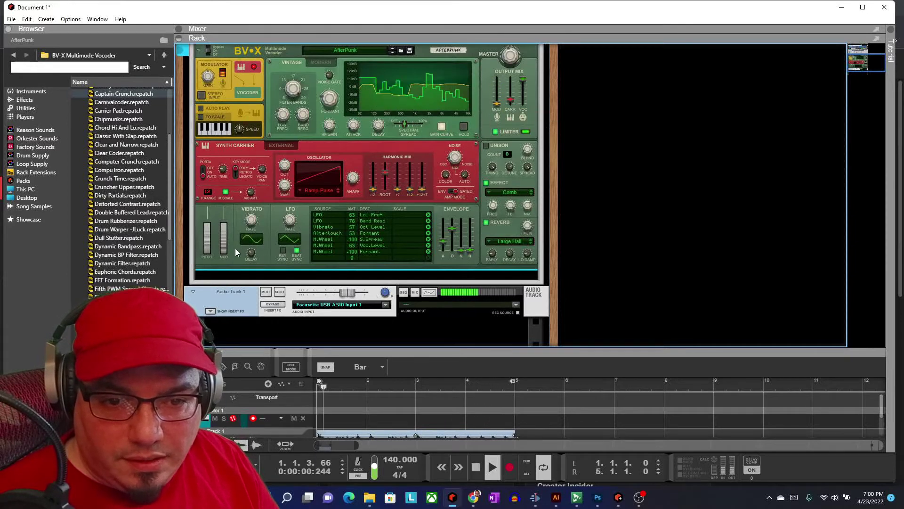
mouse_move(227, 250)
mouse_move(226, 249)
mouse_down()
mouse_move(226, 220)
mouse_move(225, 264)
mouse_up()
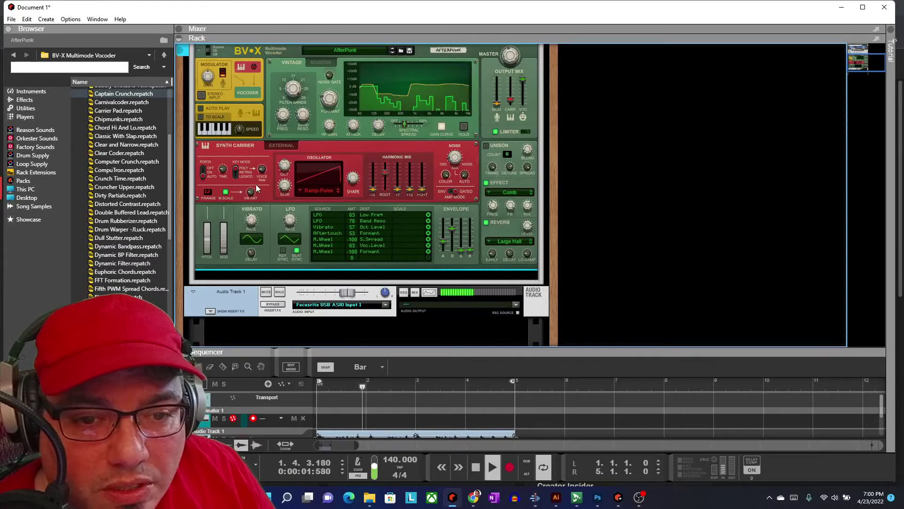
scroll(394, 216, up, 2)
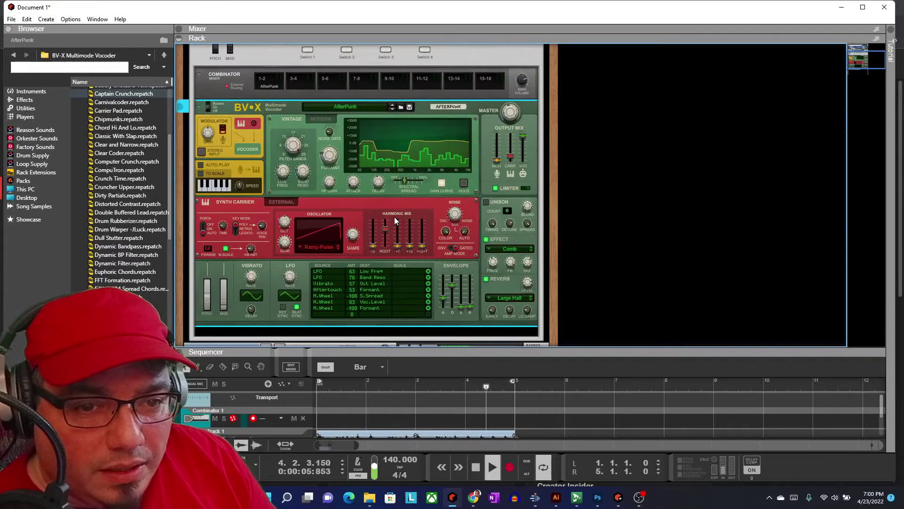